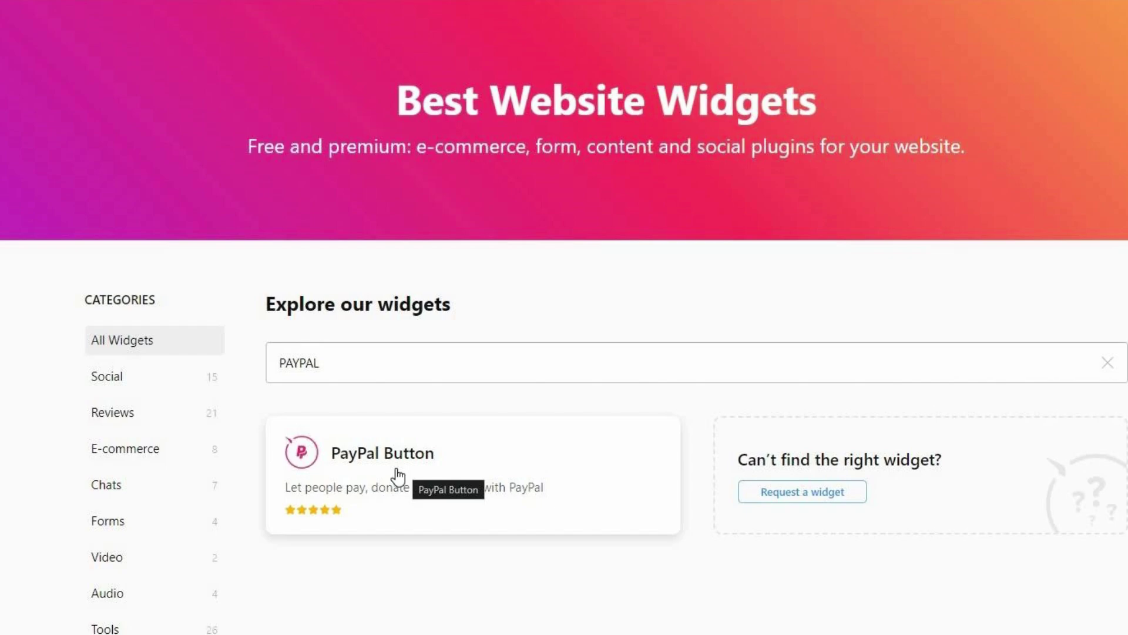
Step: Choose the Checkout template for the Elfsight PayPal Button widget
{"action": "left_click", "coordinate": [398, 476]}
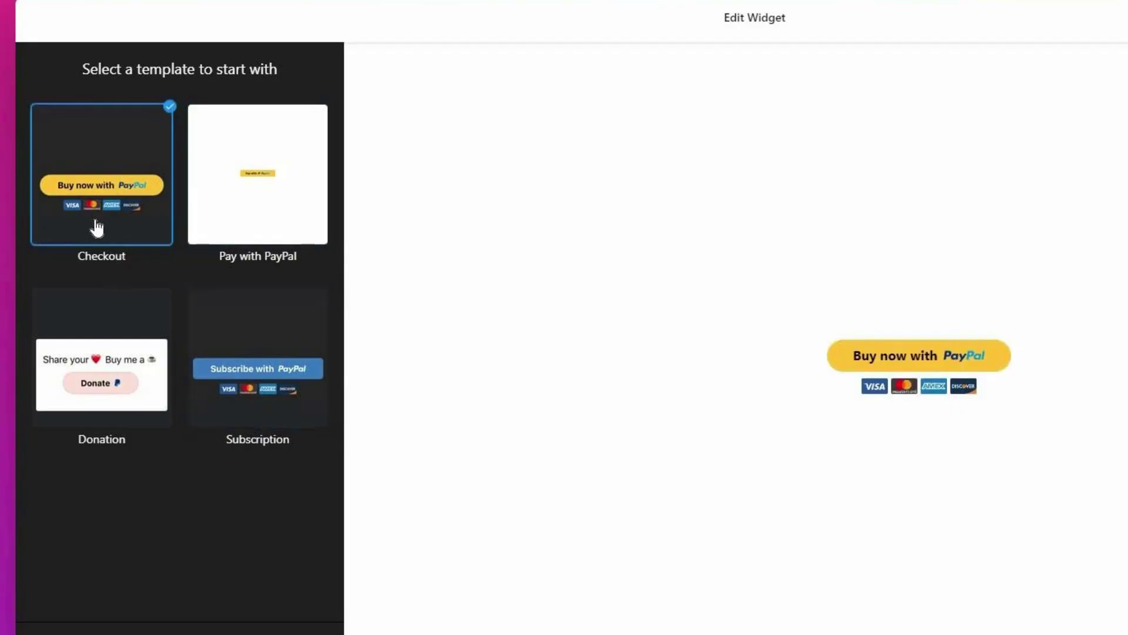
Step: Start customising the PayPal Button widget using the Checkout template
{"action": "left_click", "coordinate": [97, 228]}
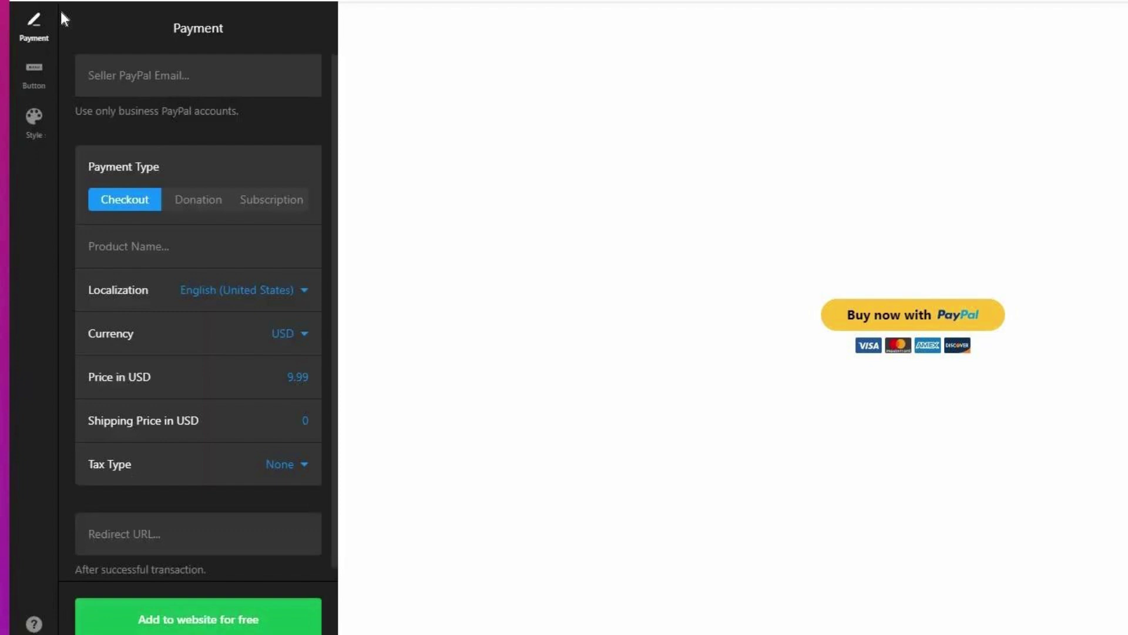
Step: View the widget's button text and icon settings, then its styling options
{"action": "left_click", "coordinate": [34, 72]}
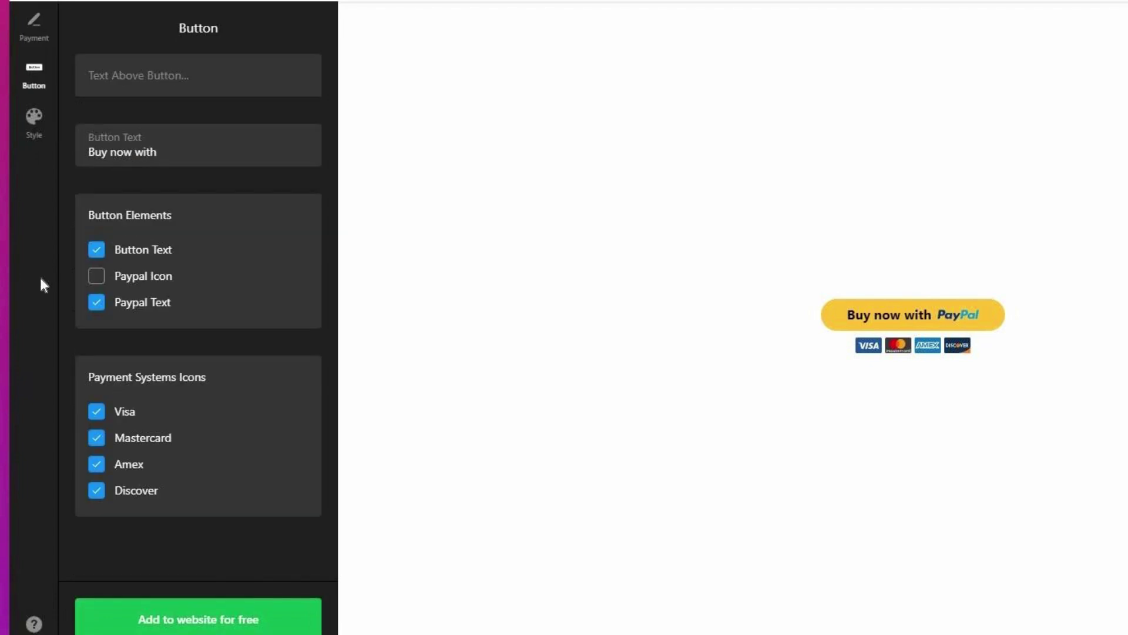
{"action": "left_click", "coordinate": [34, 122]}
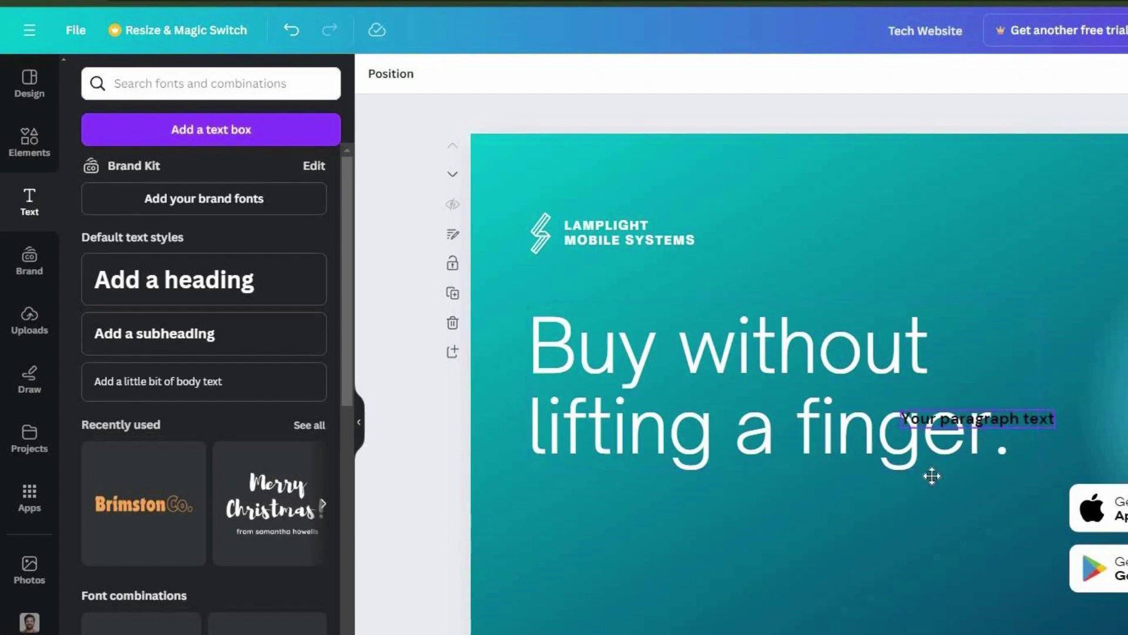
Step: Bring up options for the placed text and move it below the headline
{"action": "left_click_drag", "start_coordinate": [932, 476], "coordinate": [711, 611]}
{"action": "left_click", "coordinate": [839, 505]}
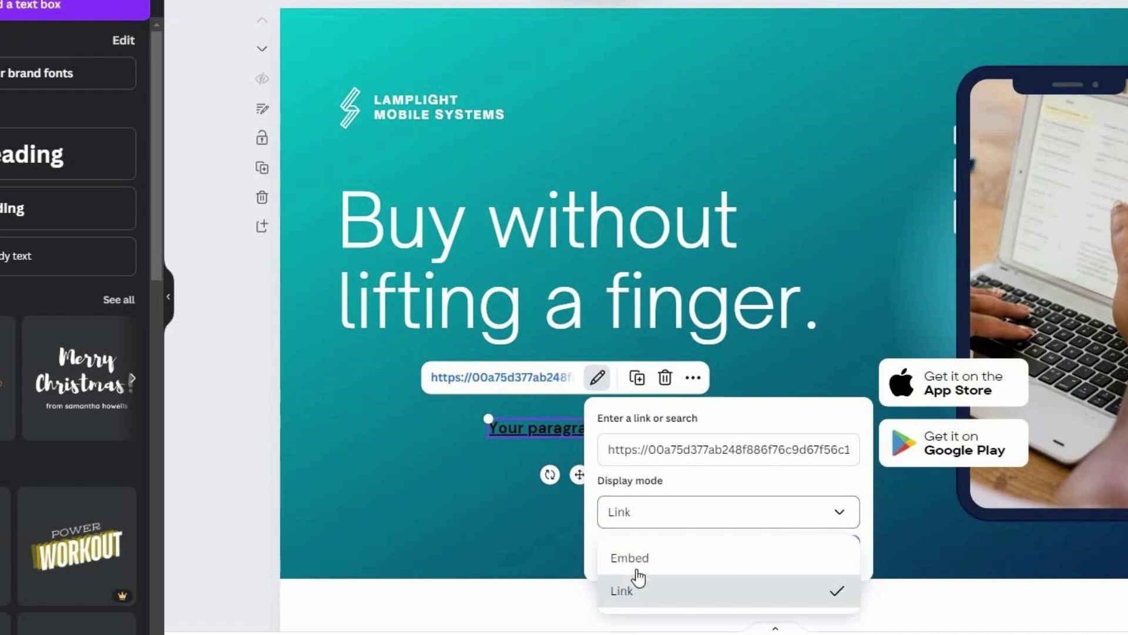
Step: Change the linked text's display mode from link to Embed
{"action": "left_click", "coordinate": [638, 565]}
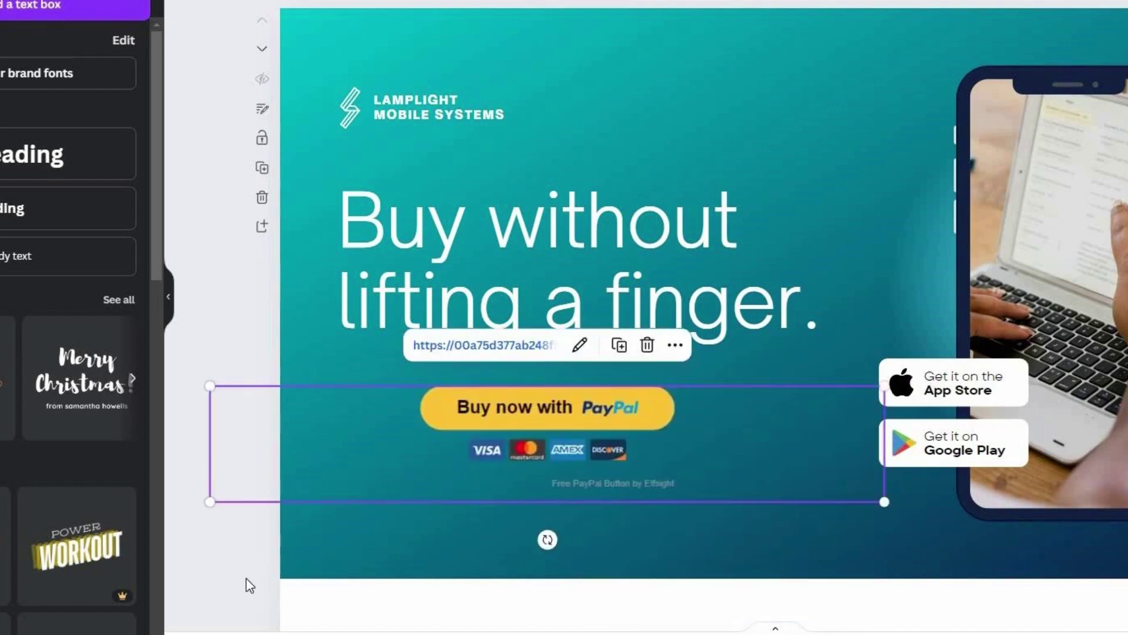